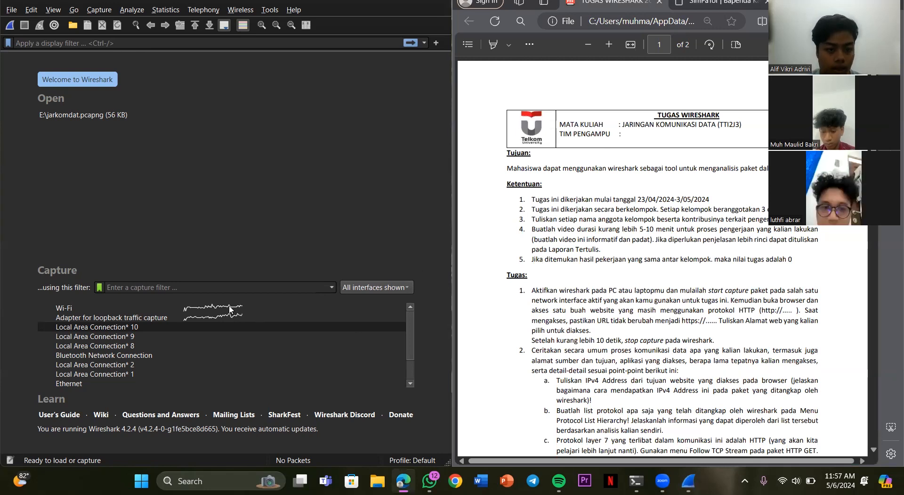
# Capture Wi-Fi traffic while reloading the SIMPATOR website in the browser, and stop the capture once the page has loaded
pyautogui.doubleClick(230, 309)
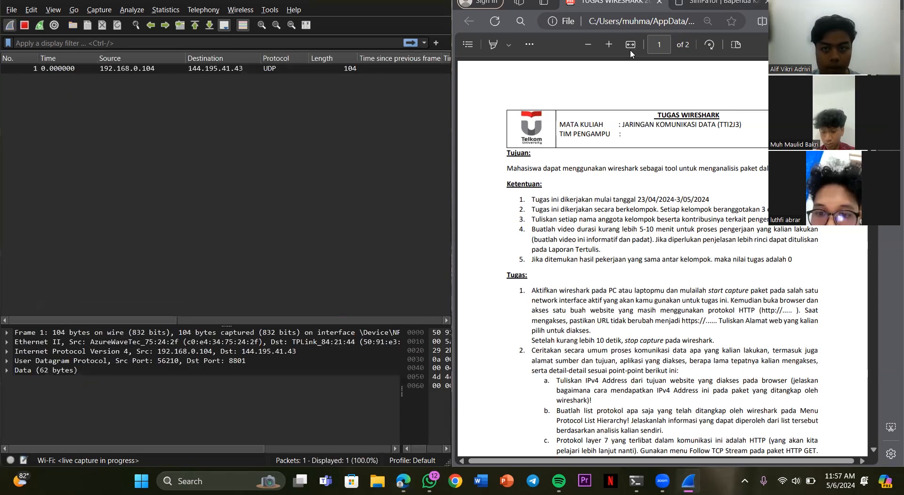
pyautogui.click(688, 7)
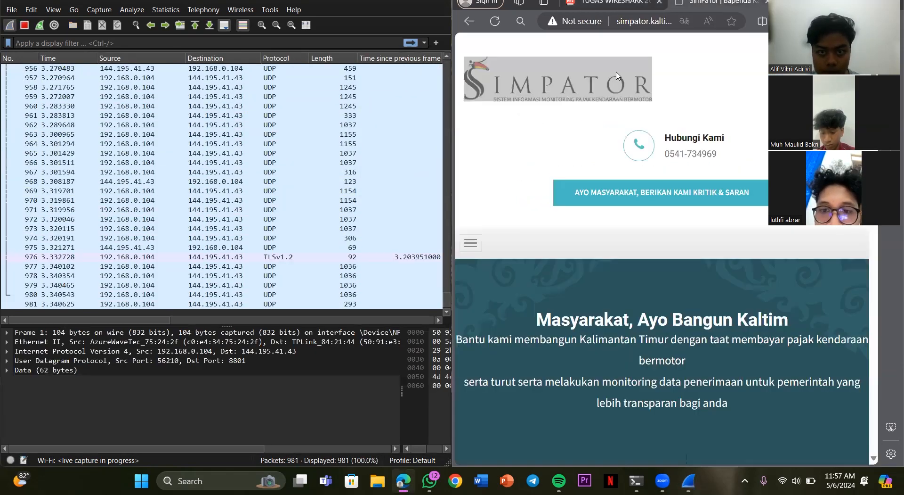
pyautogui.click(495, 26)
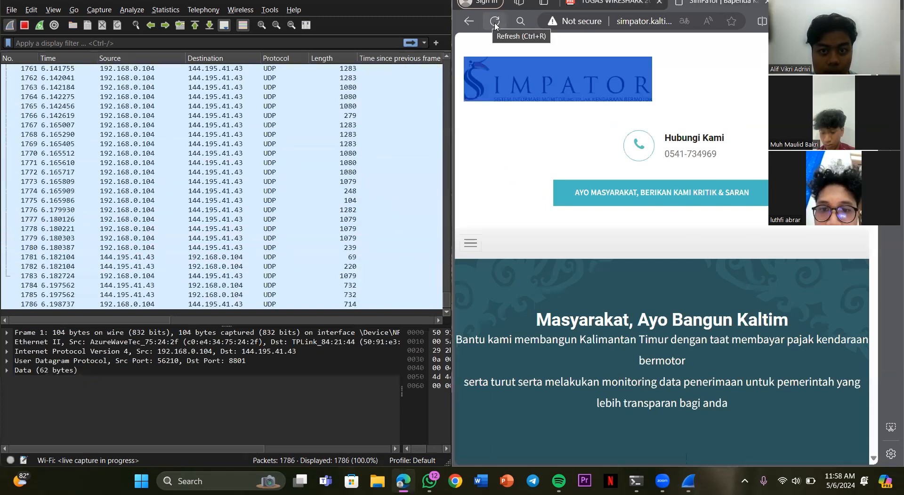
pyautogui.click(495, 26)
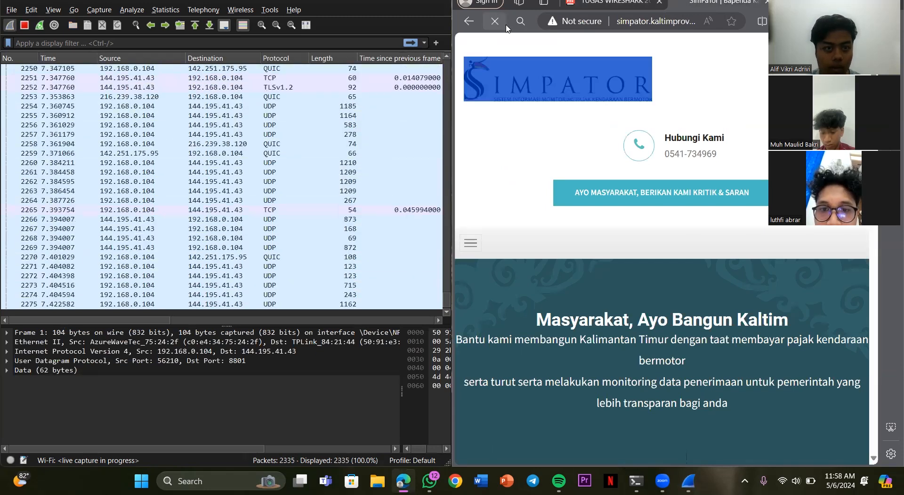
pyautogui.click(25, 25)
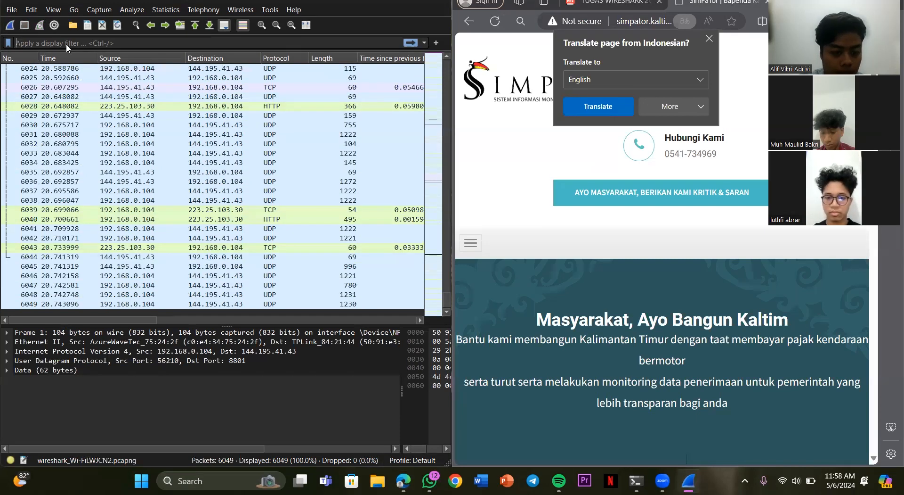
# Filter the captured packets by http and review the timing and Info columns of the packet list
pyautogui.write('http')
pyautogui.press('Return')
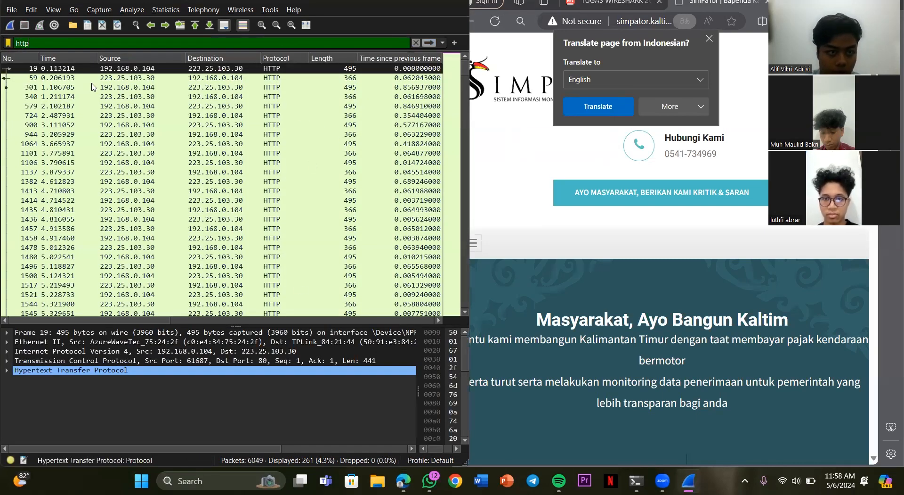
pyautogui.click(182, 320)
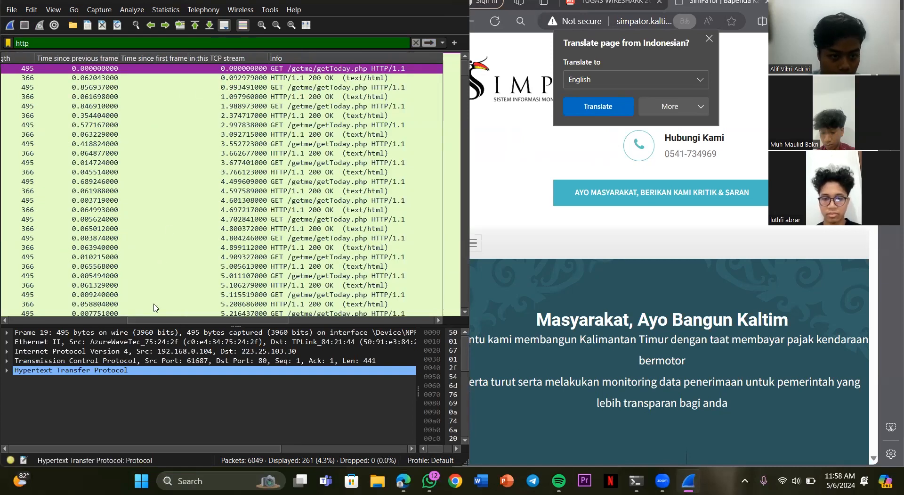
pyautogui.moveTo(147, 319); pyautogui.dragTo(53, 326)
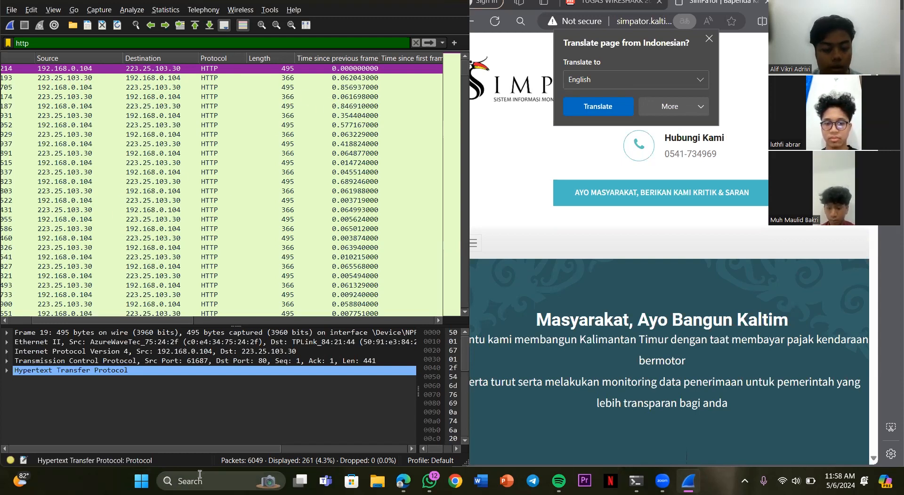
# Open a Command Prompt window
pyautogui.click(200, 476)
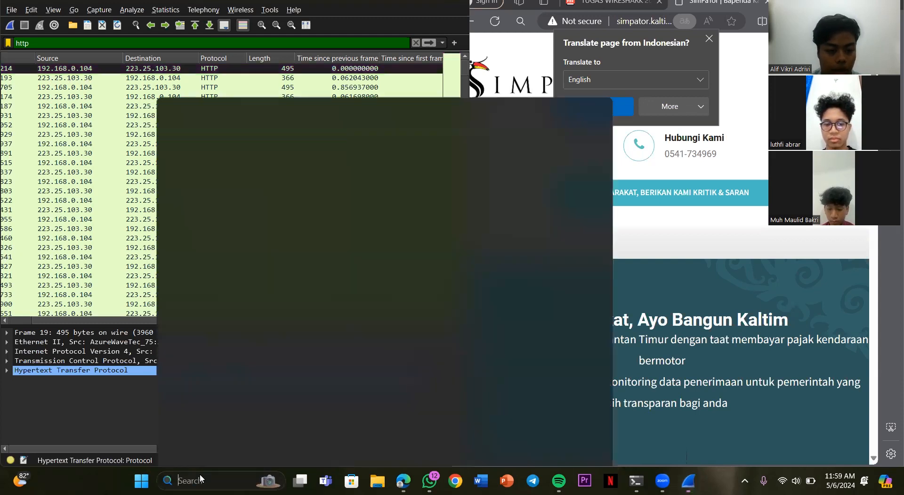
pyautogui.click(214, 100)
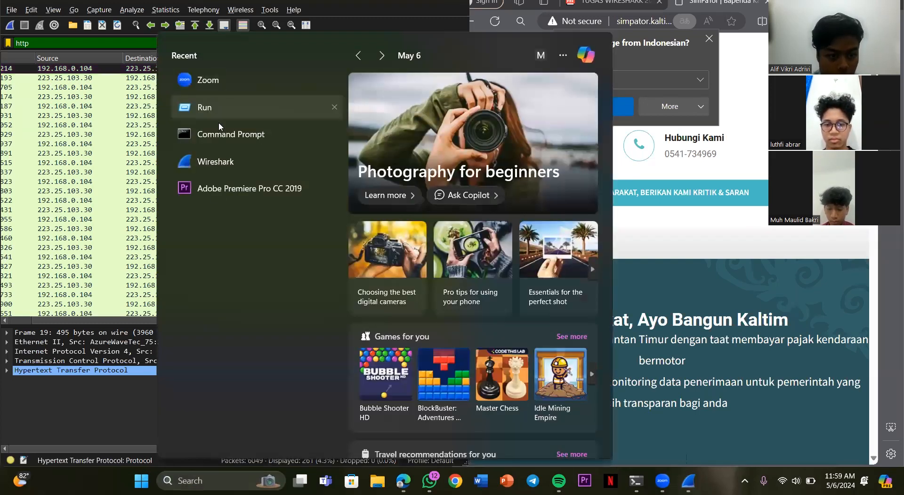
pyautogui.press('Return')
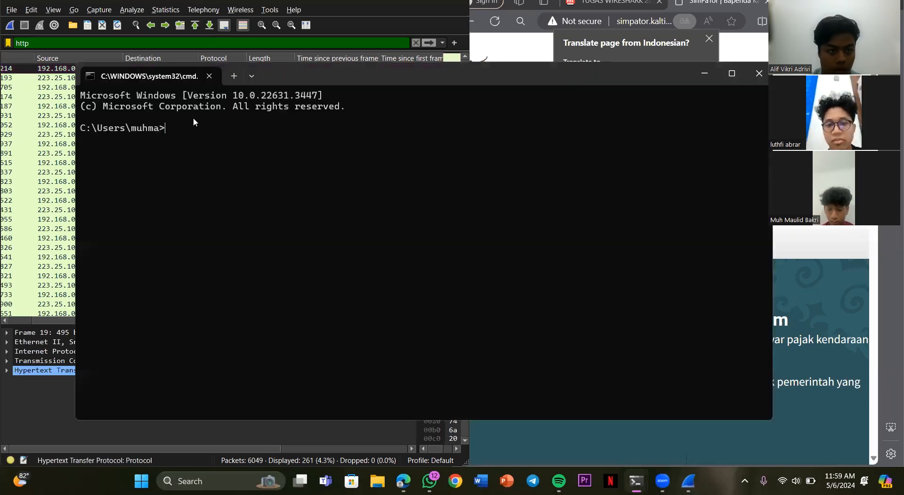
pyautogui.write('ping')
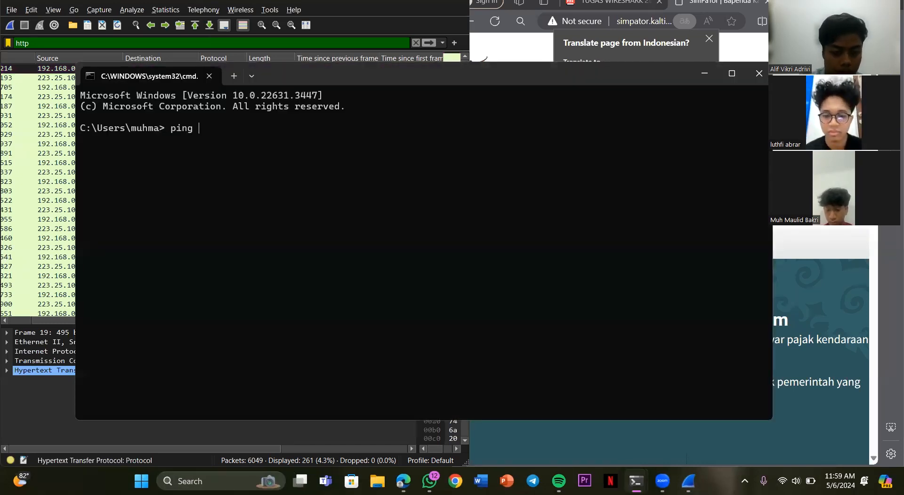
pyautogui.click(673, 21)
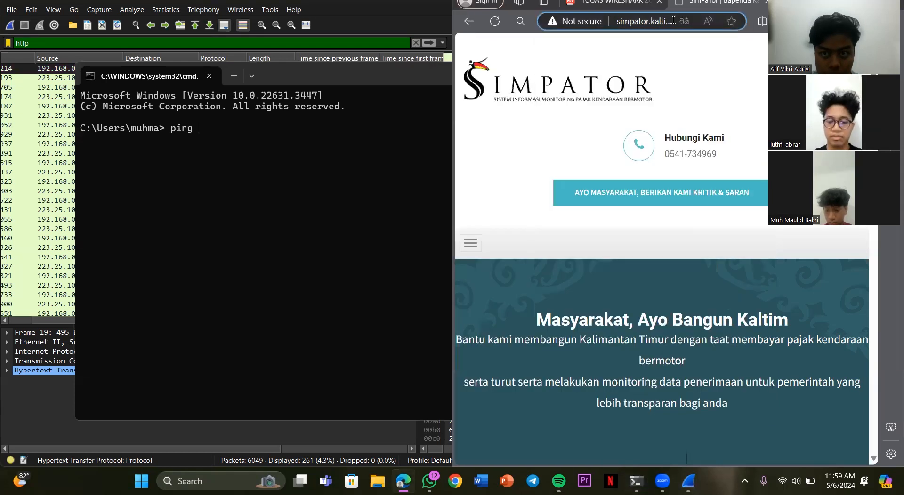
pyautogui.rightClick(657, 26)
pyautogui.click(630, 136)
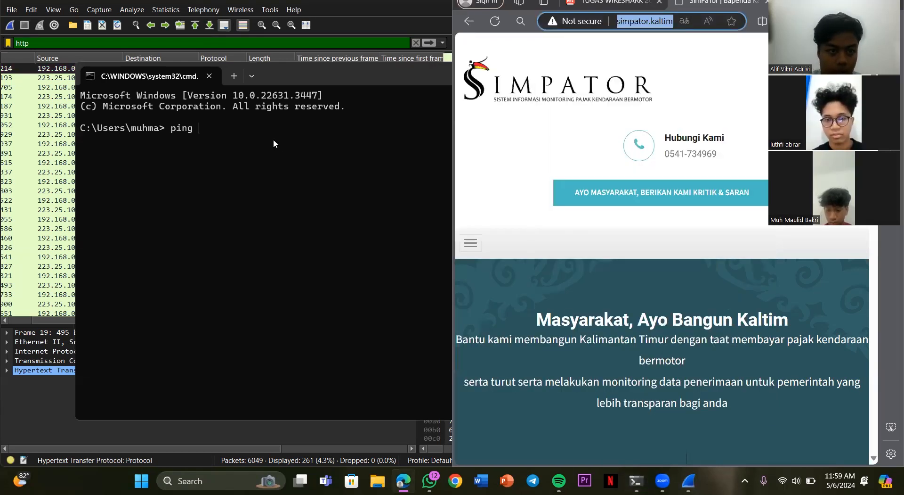
pyautogui.click(273, 139)
pyautogui.hotkey('ctrl', 'v')
pyautogui.press('BackSpace')
pyautogui.press('BackSpace')
pyautogui.press('BackSpace')
pyautogui.press('BackSpace')
pyautogui.press('BackSpace')
pyautogui.press('BackSpace')
pyautogui.press('BackSpace')
pyautogui.press('BackSpace')
pyautogui.press('BackSpace')
pyautogui.press('BackSpace')
pyautogui.press('BackSpace')
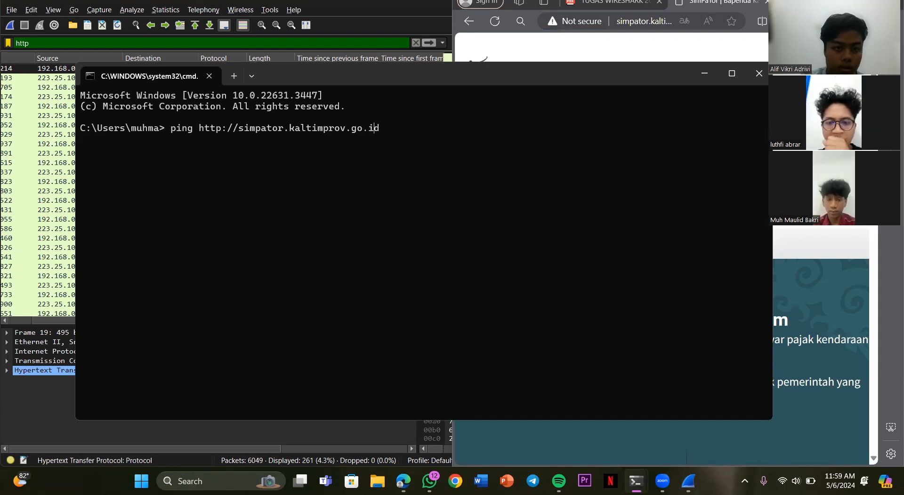
pyautogui.press('BackSpace')
pyautogui.press('BackSpace')
pyautogui.press('BackSpace')
pyautogui.press('BackSpace')
pyautogui.press('BackSpace')
pyautogui.press('BackSpace')
pyautogui.press('BackSpace')
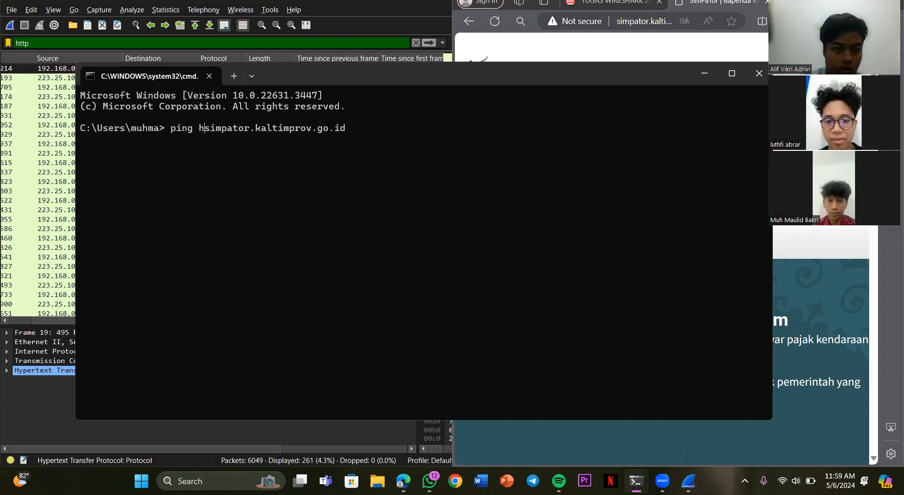
pyautogui.press('Return')
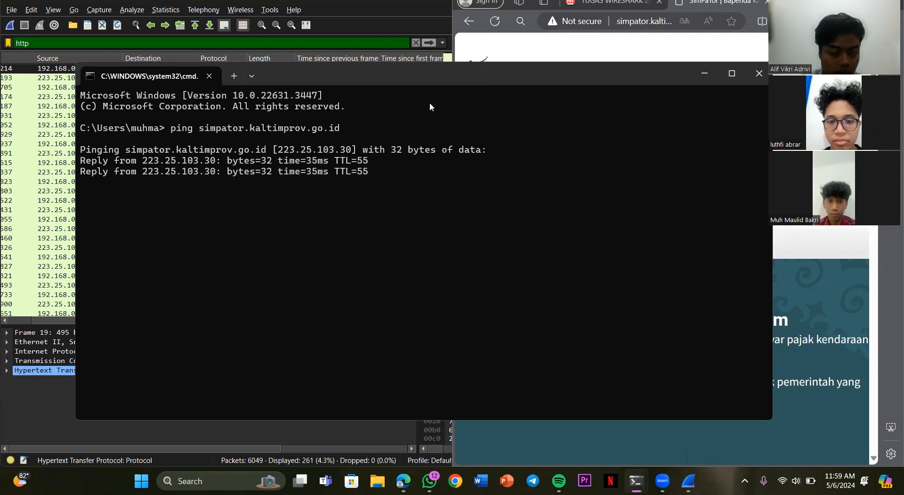
pyautogui.moveTo(424, 74); pyautogui.dragTo(368, 105)
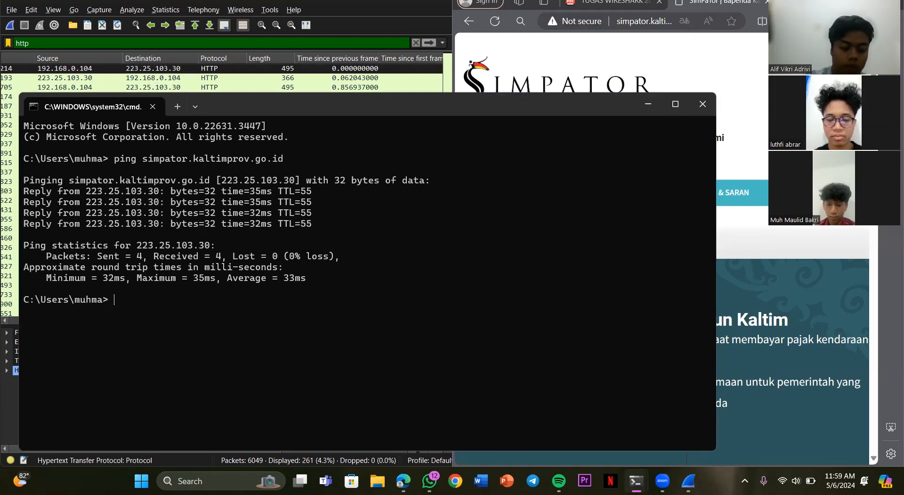
# Run ipconfig to look up the Wi-Fi adapter's IPv4 address, and close the Command Prompt
pyautogui.write('ip')
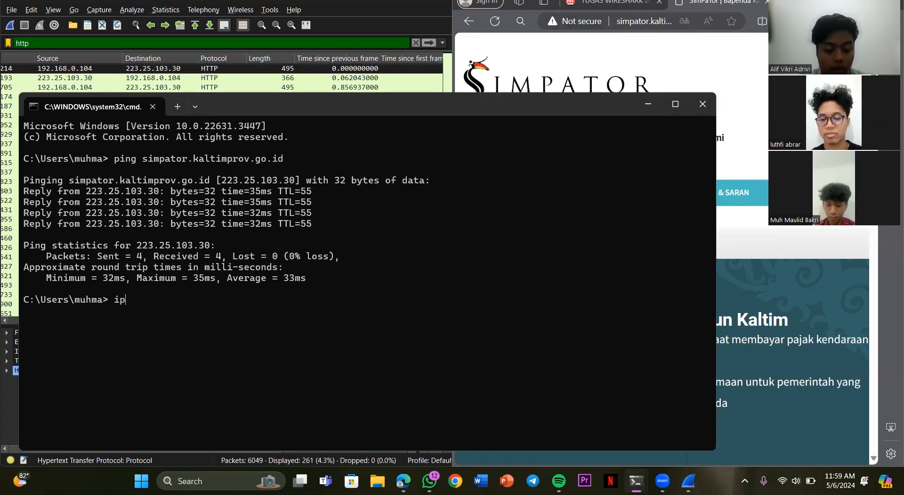
pyautogui.write('coni')
pyautogui.press('BackSpace')
pyautogui.write('fig')
pyautogui.press('Return')
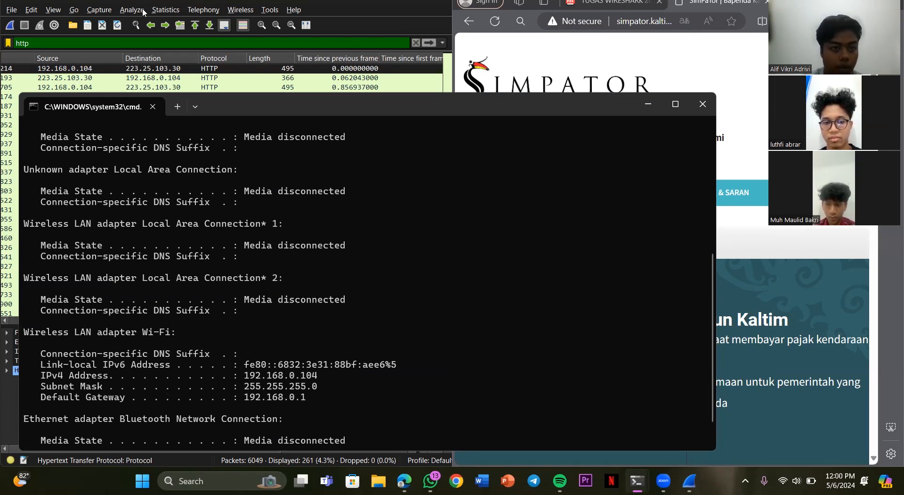
pyautogui.click(695, 105)
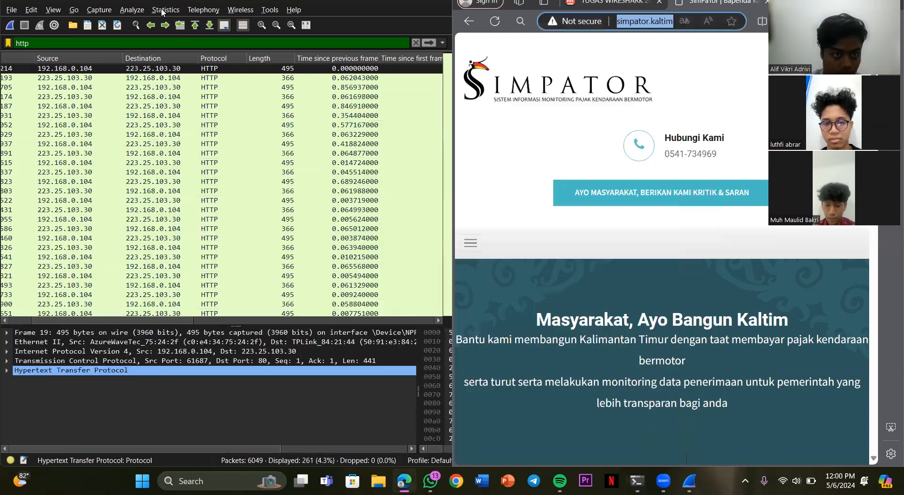
# Bring up the assignment PDF beside the capture and open the capture's Protocol Hierarchy statistics
pyautogui.hotkey('ctrl', 'shift', 'Tab')
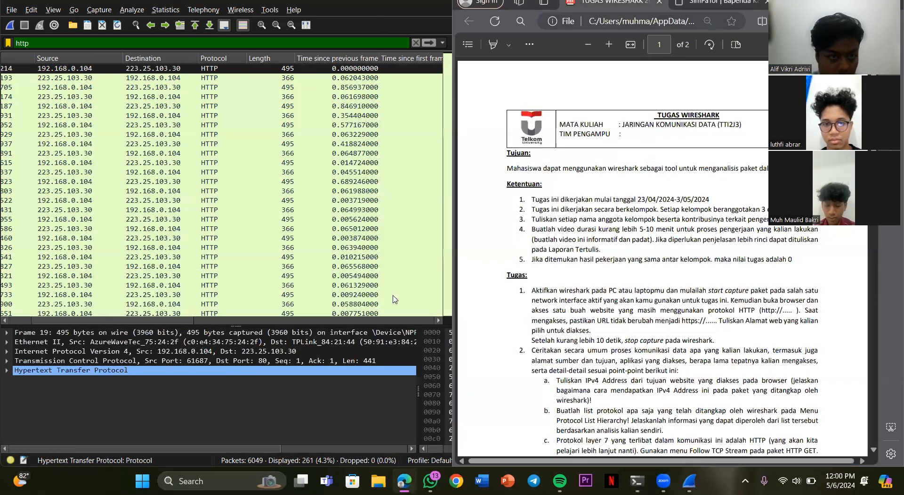
pyautogui.click(166, 9)
pyautogui.click(206, 52)
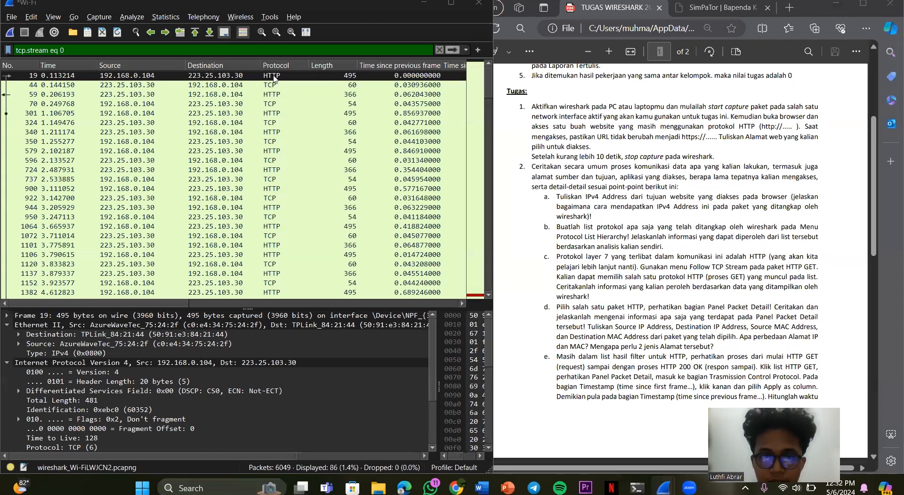
# Follow the TCP stream of the first GET /getme/getToday.php packet
pyautogui.moveTo(174, 303); pyautogui.dragTo(312, 313)
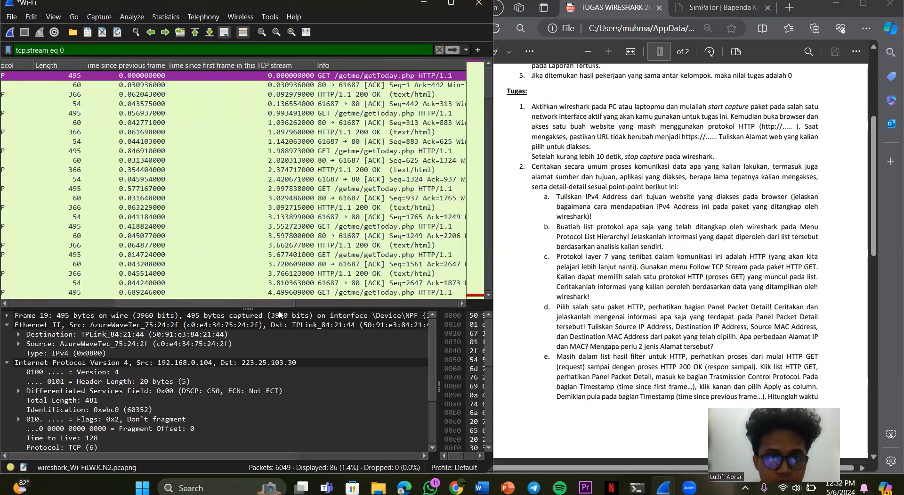
pyautogui.rightClick(319, 79)
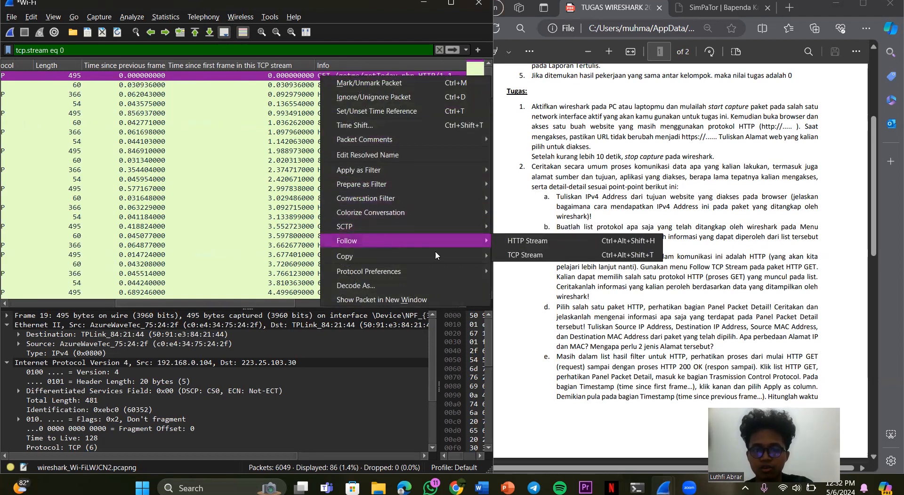
pyautogui.click(512, 252)
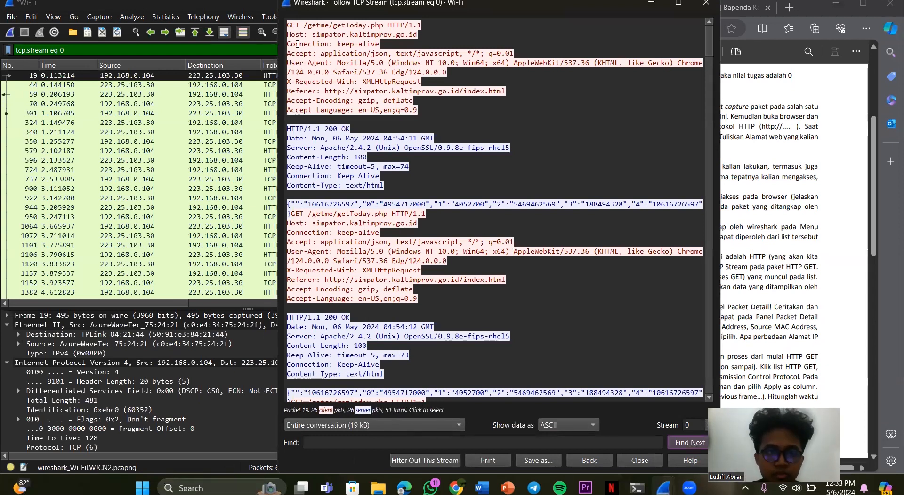
# Examine the first request and response in the TCP stream, focusing on the request's Host and Connection headers
pyautogui.moveTo(710, 43); pyautogui.dragTo(711, 47)
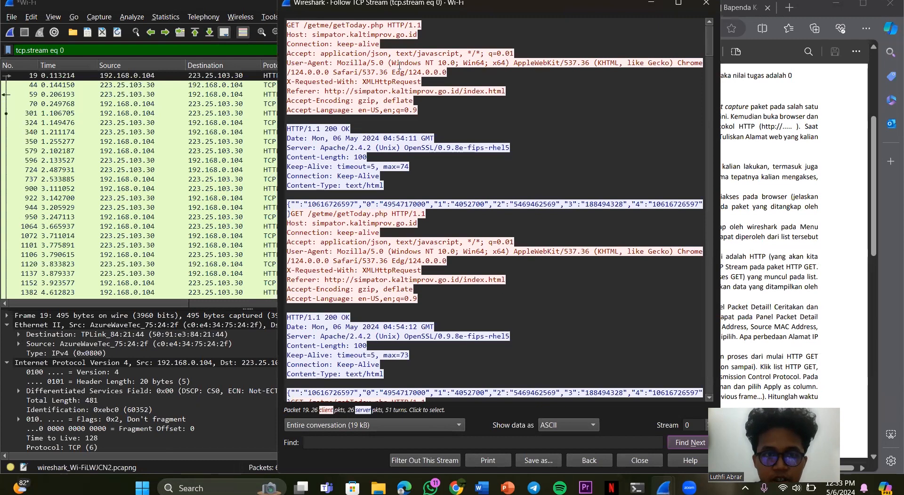
pyautogui.moveTo(392, 187); pyautogui.dragTo(292, 40)
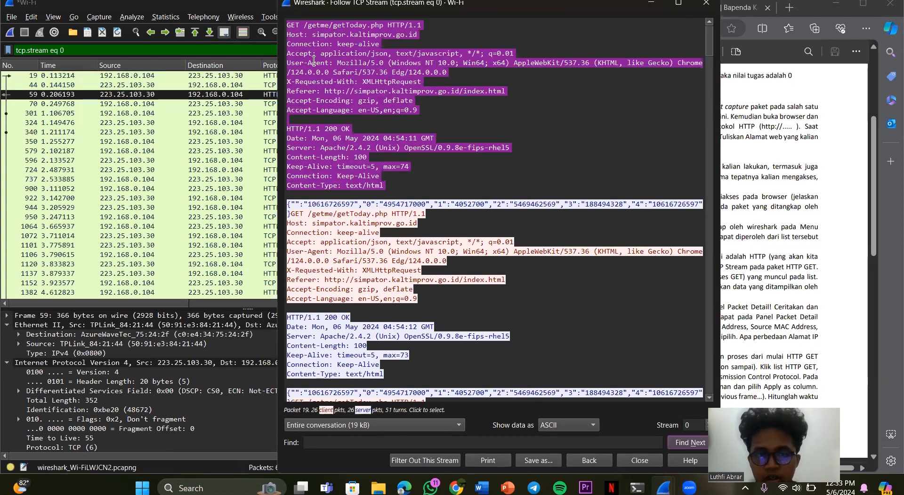
pyautogui.click(336, 78)
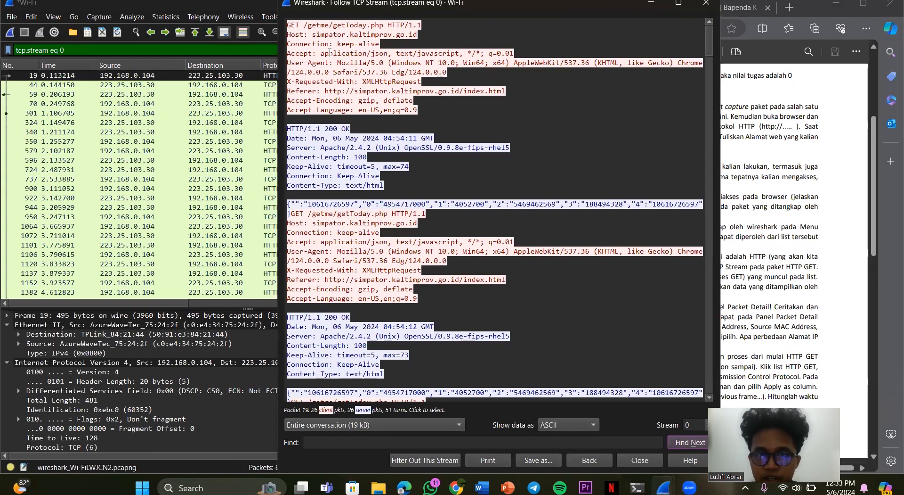
pyautogui.scroll(-1, 327, 56)
pyautogui.scroll(1, 327, 55)
pyautogui.moveTo(312, 35); pyautogui.dragTo(418, 34)
pyautogui.click(318, 44)
pyautogui.click(423, 47)
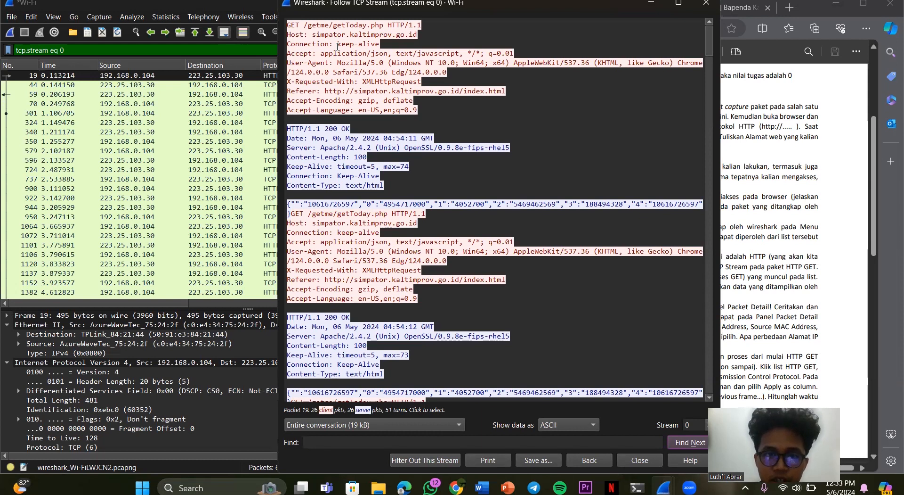
pyautogui.moveTo(334, 45); pyautogui.dragTo(368, 43)
pyautogui.click(378, 42)
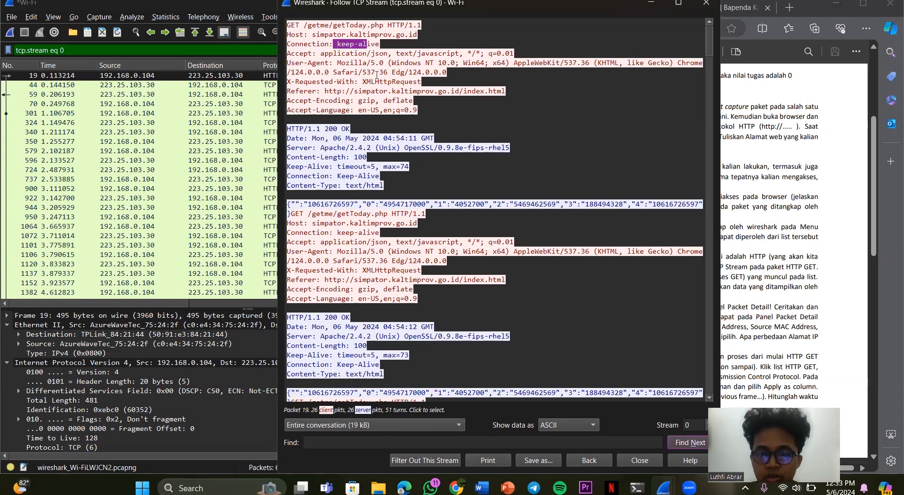
# Examine the Accept, User-Agent and Referer headers of the first GET request in the stream
pyautogui.moveTo(316, 53); pyautogui.dragTo(406, 53)
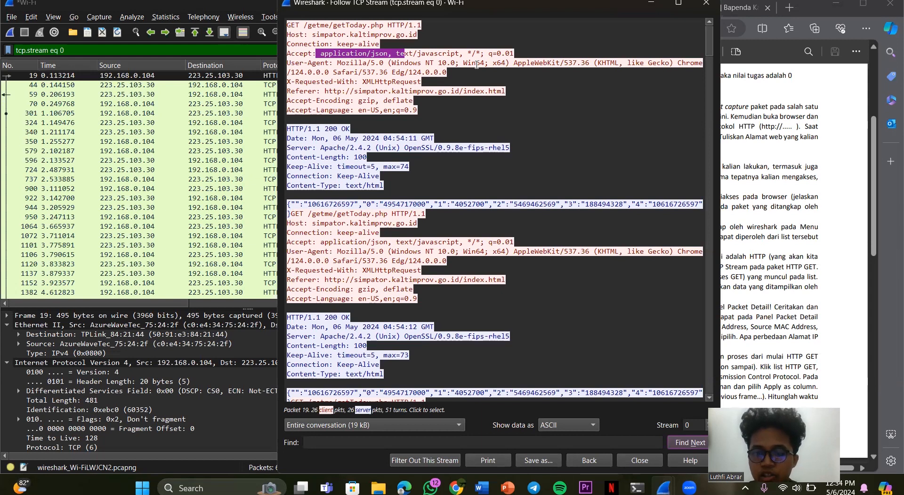
pyautogui.moveTo(316, 53); pyautogui.dragTo(387, 45)
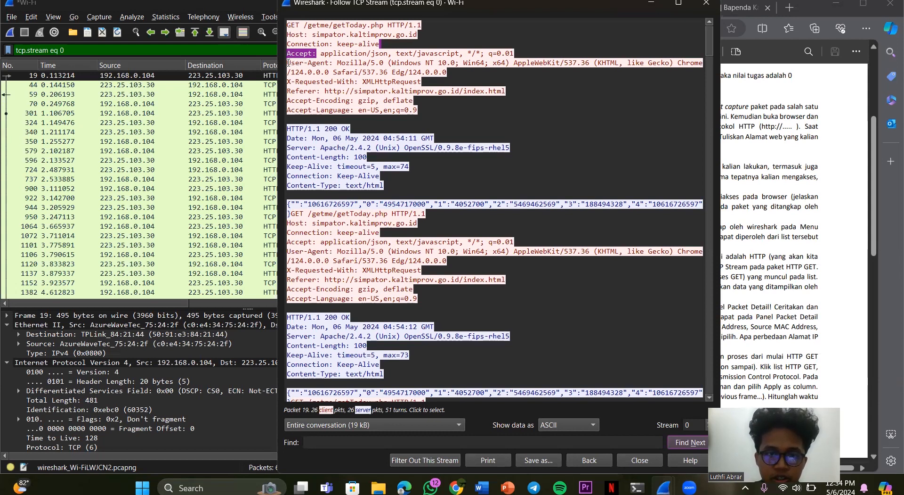
pyautogui.moveTo(288, 62); pyautogui.dragTo(292, 63)
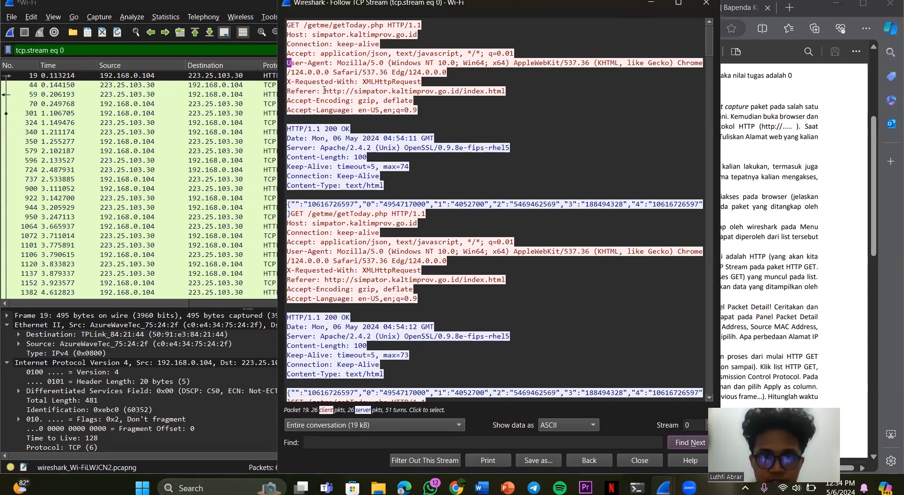
pyautogui.moveTo(325, 91); pyautogui.dragTo(289, 90)
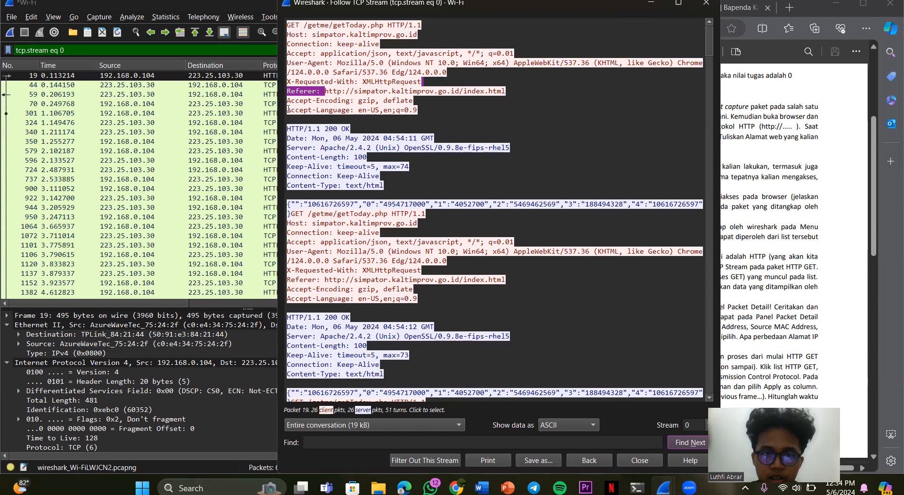
# Examine the Accept-Language header of the first GET request and the status and Content-Length of its response
pyautogui.moveTo(288, 109); pyautogui.dragTo(321, 110)
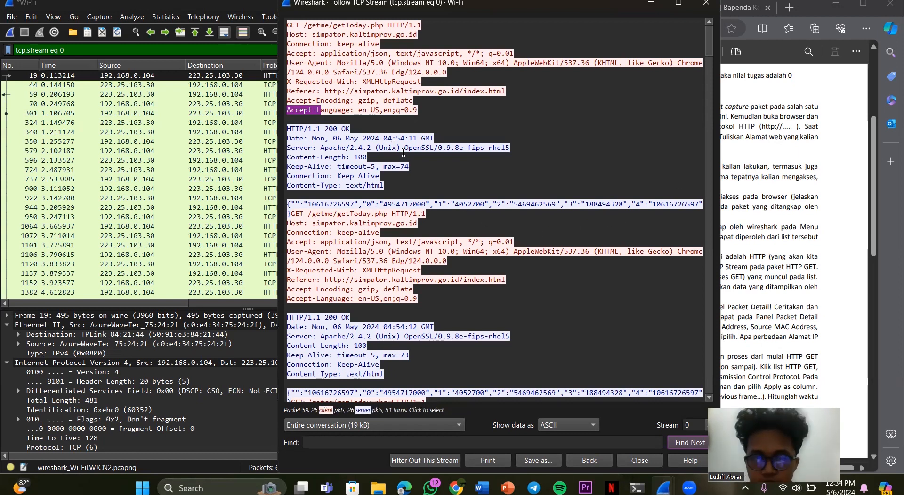
pyautogui.click(295, 128)
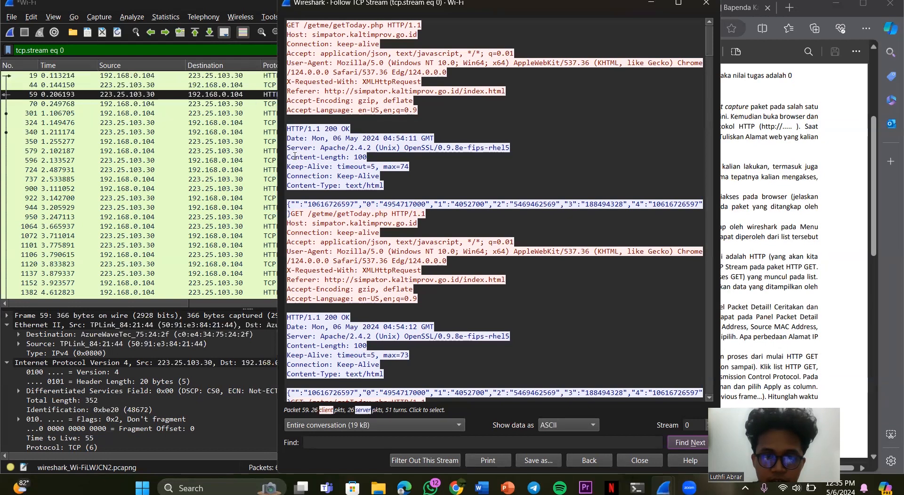
pyautogui.doubleClick(357, 156)
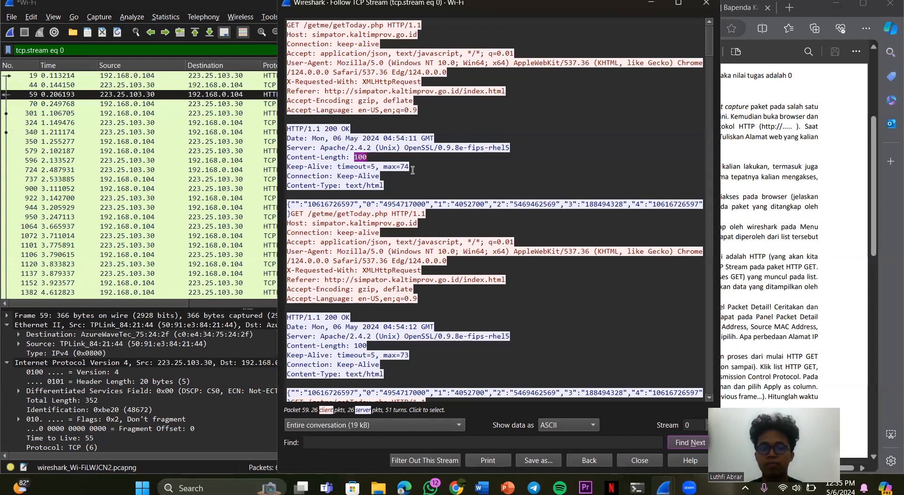
# Return to the capture beside the assignment PDF and expand packet 59's Ethernet II details to examine its source and destination MAC addresses
pyautogui.hotkey('alt', 'Tab')
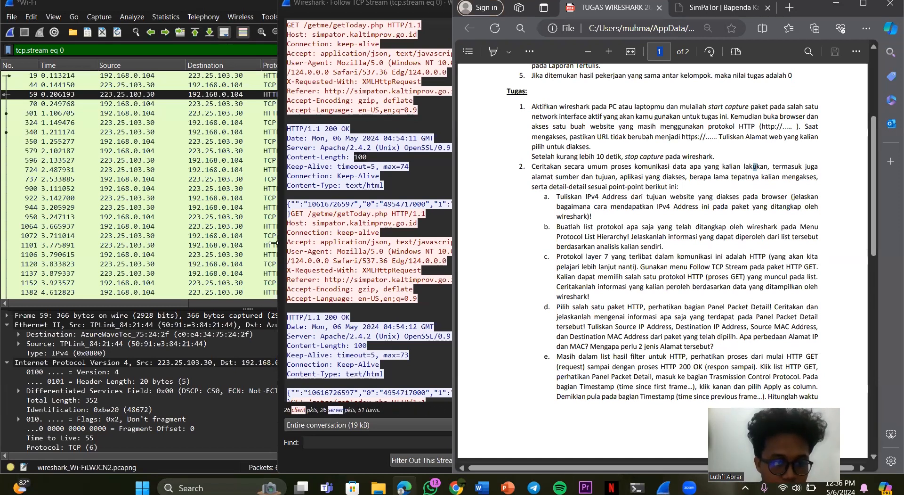
pyautogui.click(211, 316)
pyautogui.click(10, 325)
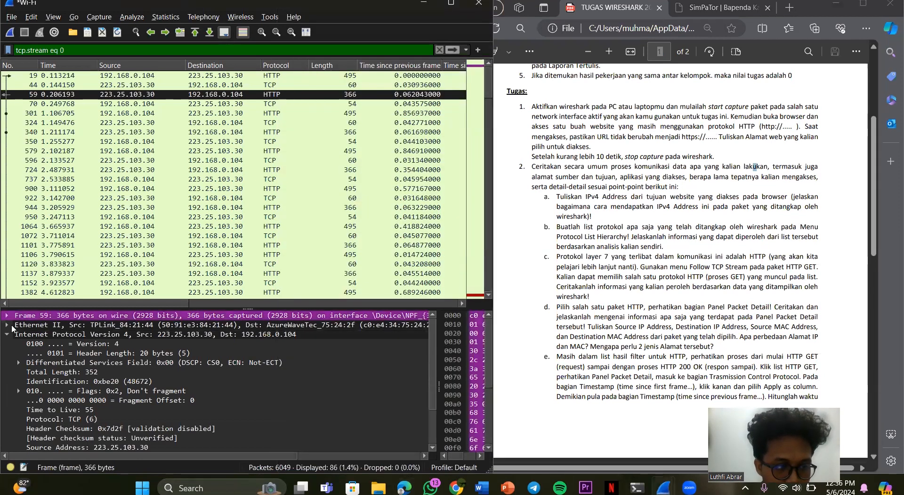
pyautogui.click(7, 334)
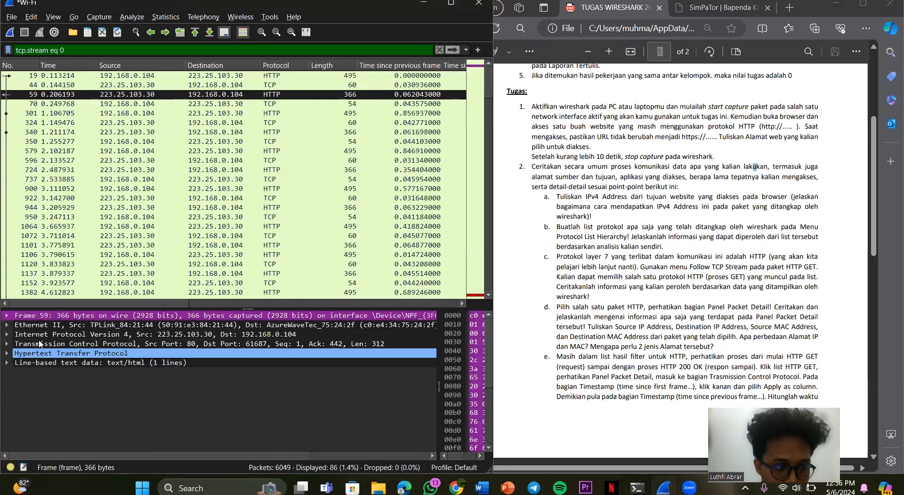
pyautogui.click(8, 324)
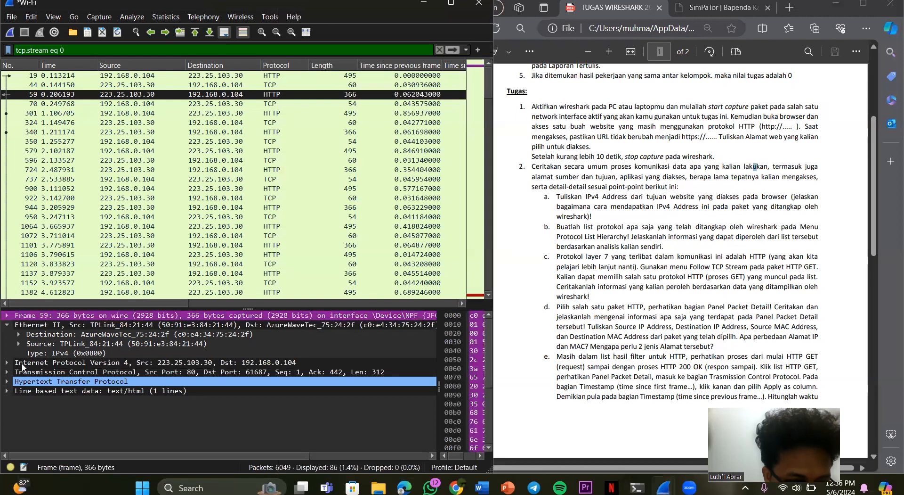
# Expand packet 59's Internet Protocol Version 4 details and examine the source and destination addresses
pyautogui.click(94, 365)
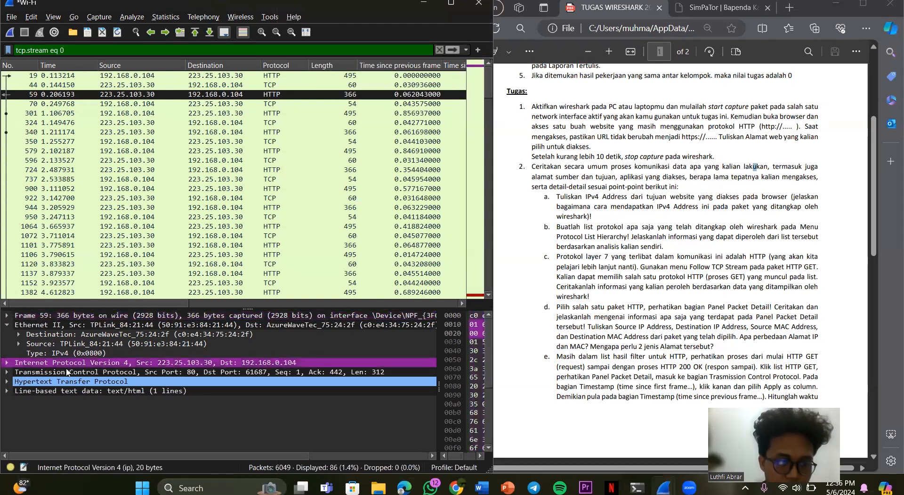
pyautogui.click(7, 363)
pyautogui.scroll(-3, 70, 404)
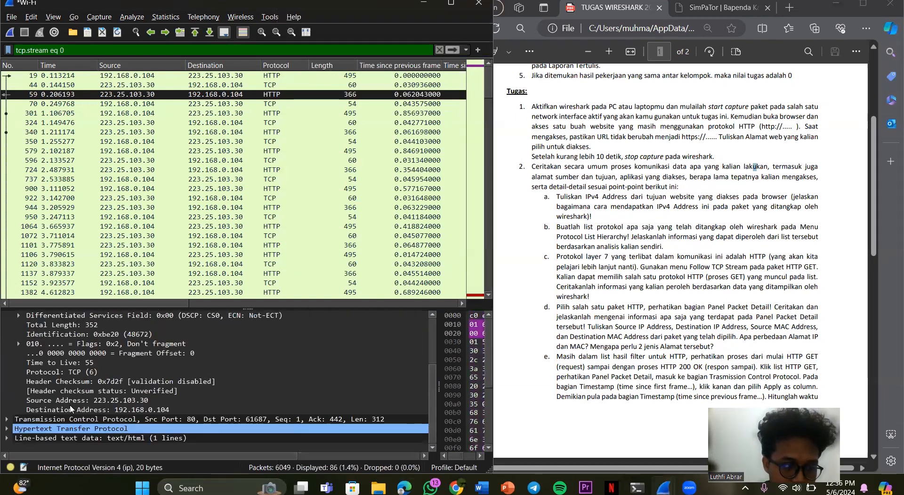
pyautogui.click(53, 401)
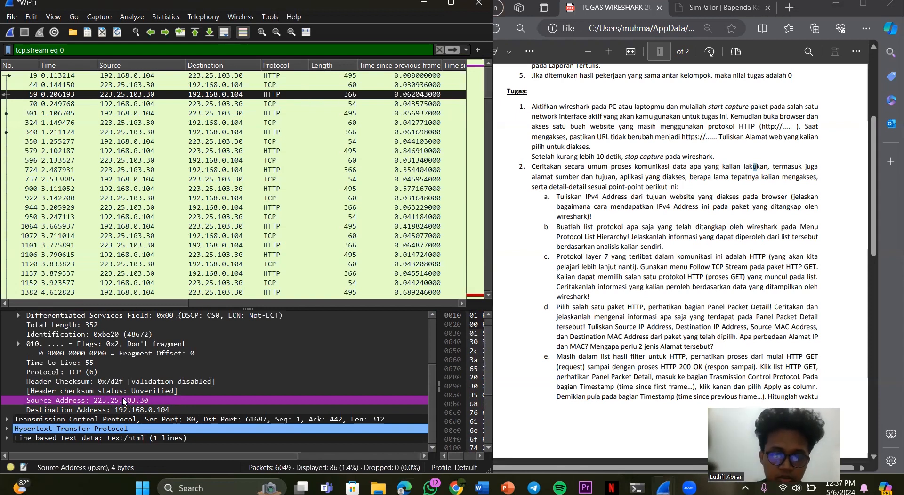
pyautogui.scroll(1, 148, 390)
pyautogui.scroll(-1, 147, 390)
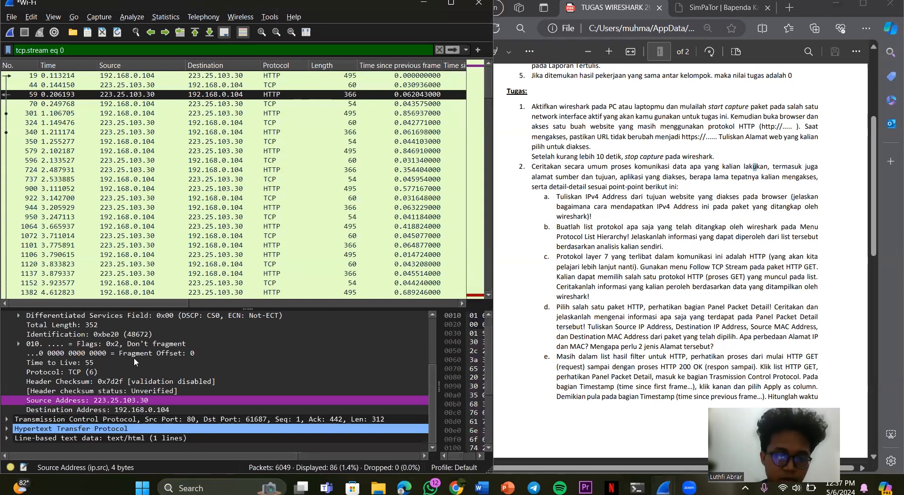
pyautogui.scroll(1, 129, 394)
pyautogui.scroll(-1, 129, 394)
pyautogui.scroll(1, 131, 398)
pyautogui.scroll(-1, 131, 398)
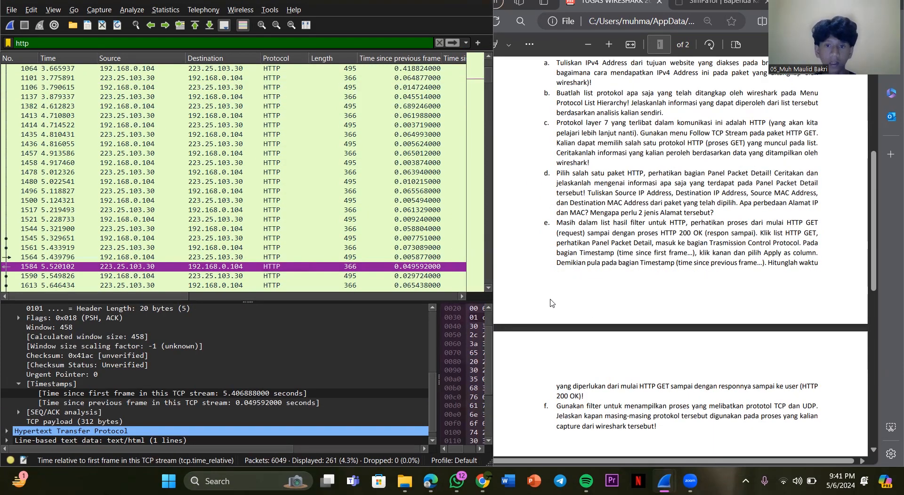
# Review point e of the assignment and show the timestamps in packet 1584's Transmission Control Protocol details
pyautogui.scroll(-1, 634, 225)
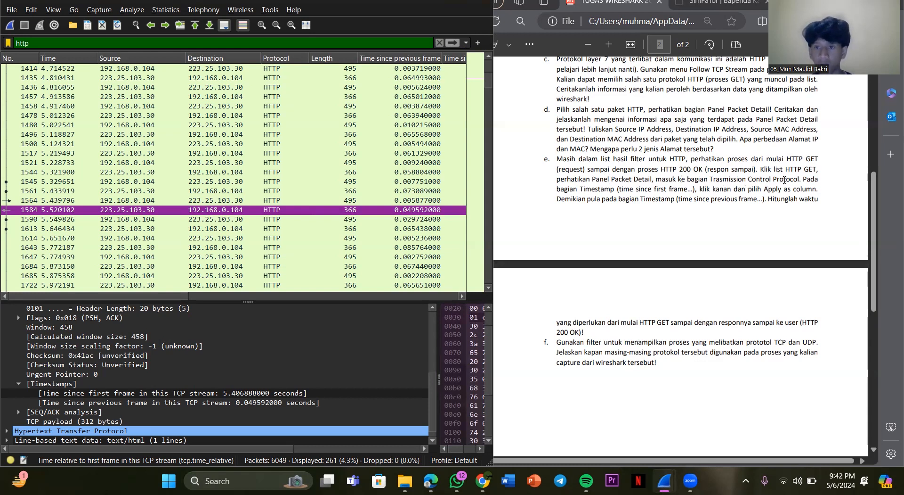
pyautogui.scroll(4, 17, 318)
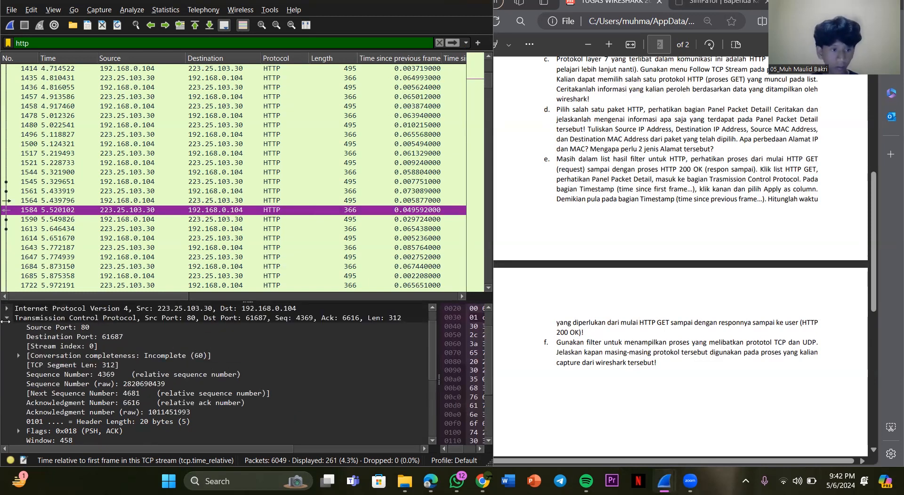
pyautogui.click(6, 317)
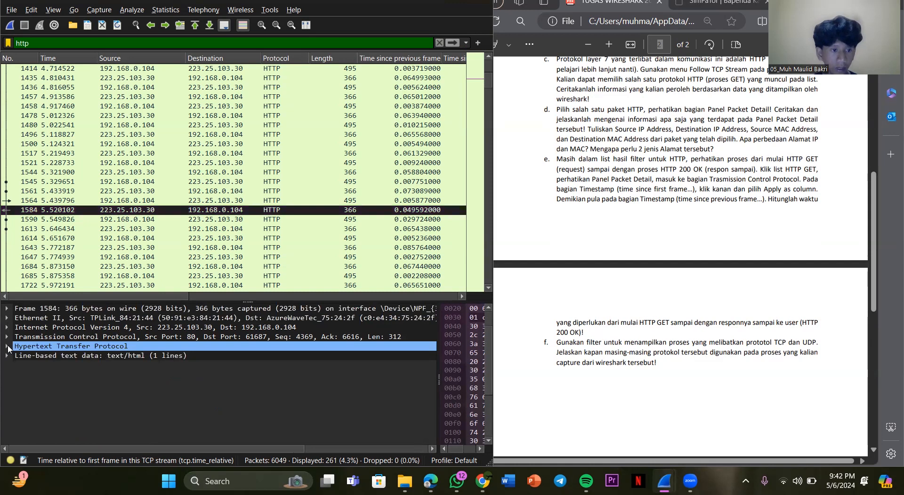
pyautogui.click(7, 336)
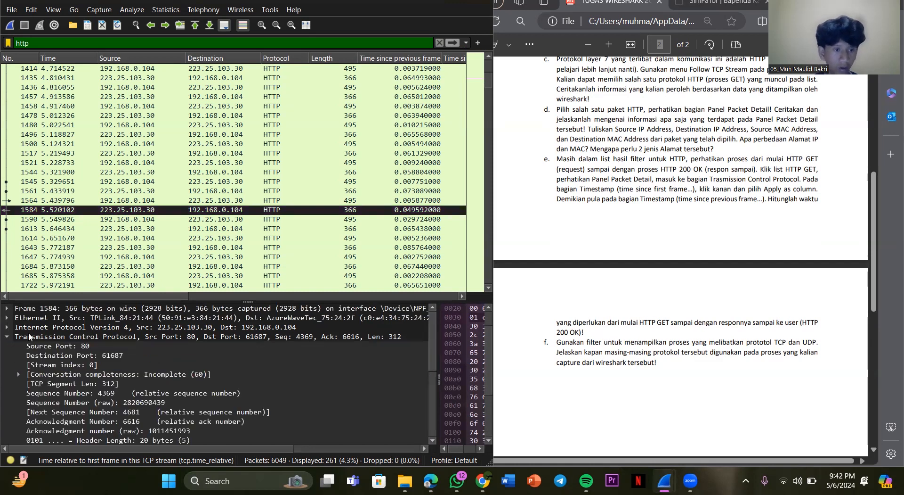
pyautogui.scroll(-5, 127, 353)
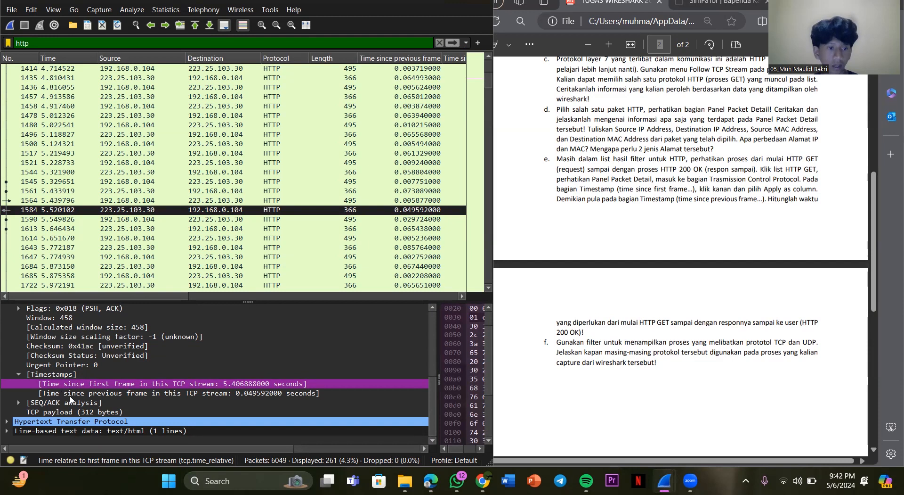
# Apply packet 1584's time since first frame and time since previous frame fields as packet list columns
pyautogui.rightClick(152, 384)
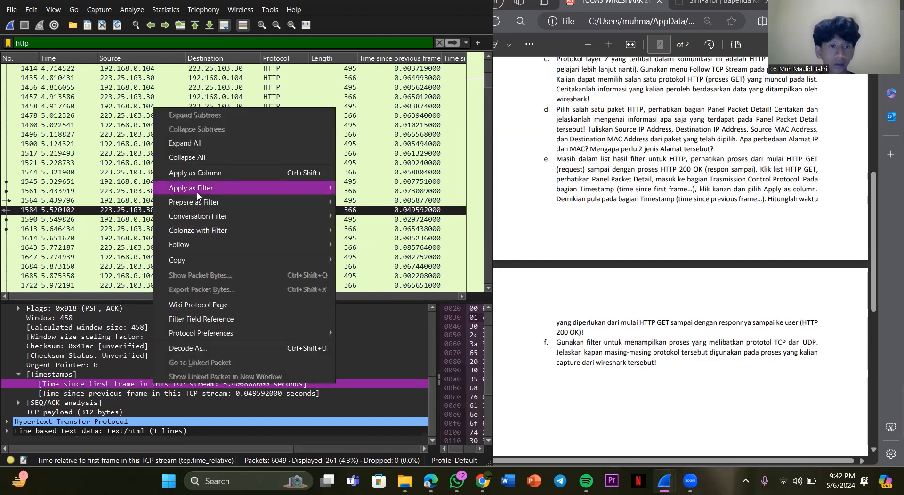
pyautogui.click(204, 175)
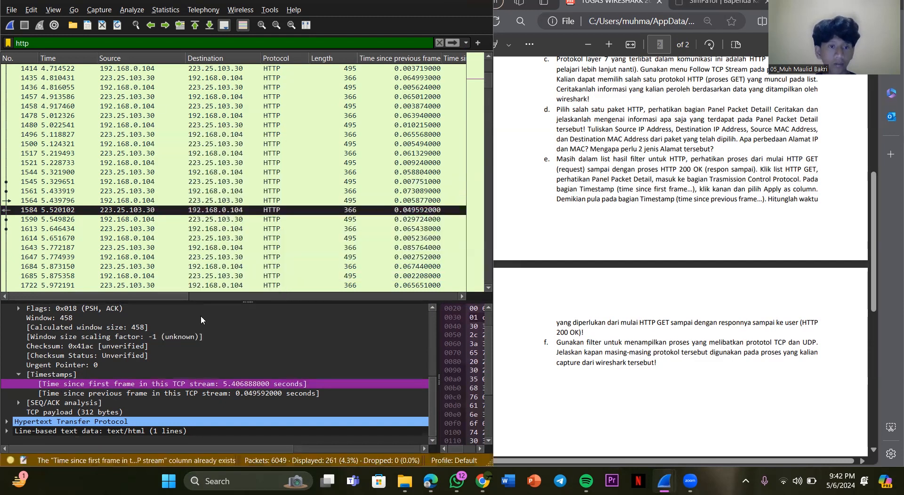
pyautogui.click(187, 395)
pyautogui.rightClick(190, 395)
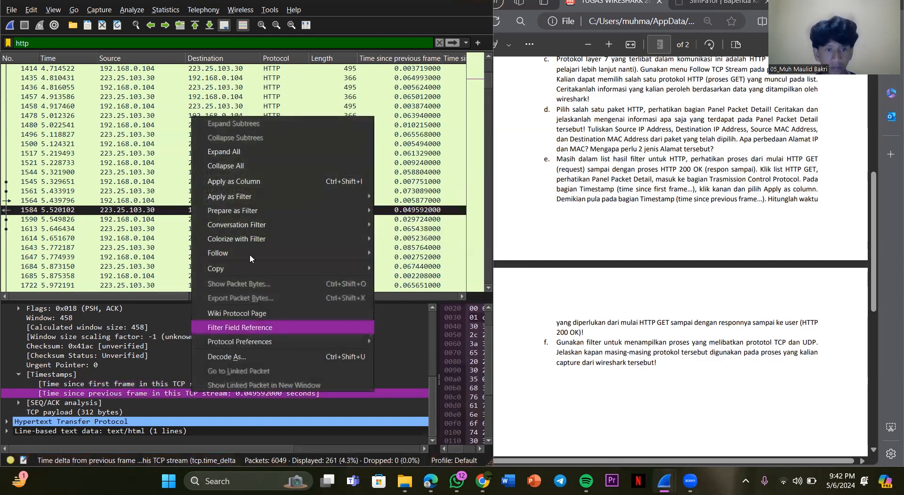
pyautogui.click(247, 182)
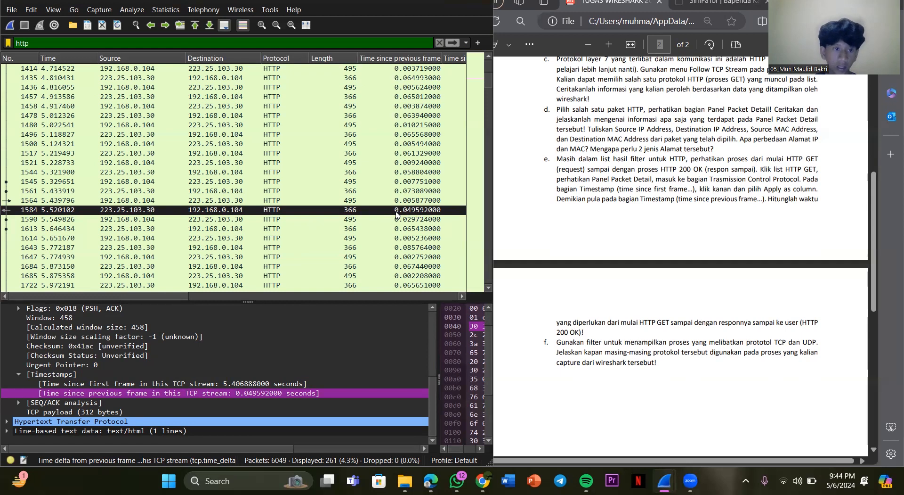
# Compare the time since previous frame of request packet 1564 with that of response packet 1584
pyautogui.scroll(-1, 255, 209)
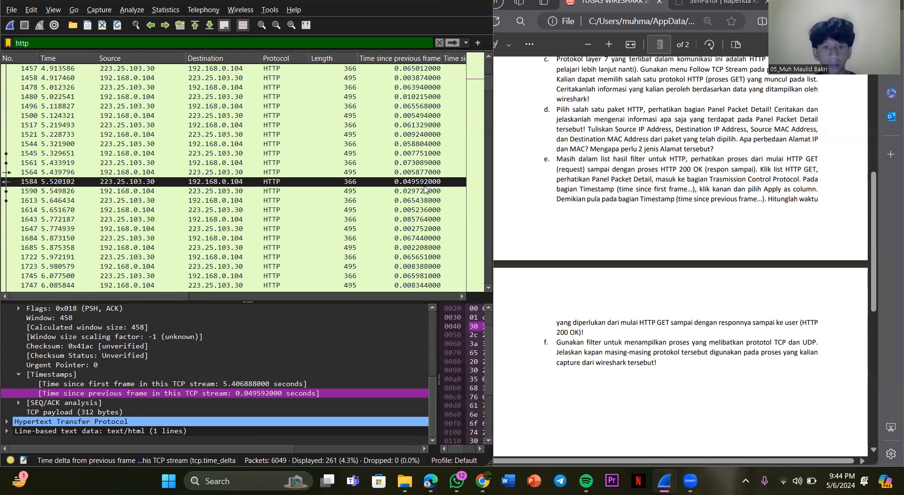
pyautogui.click(407, 174)
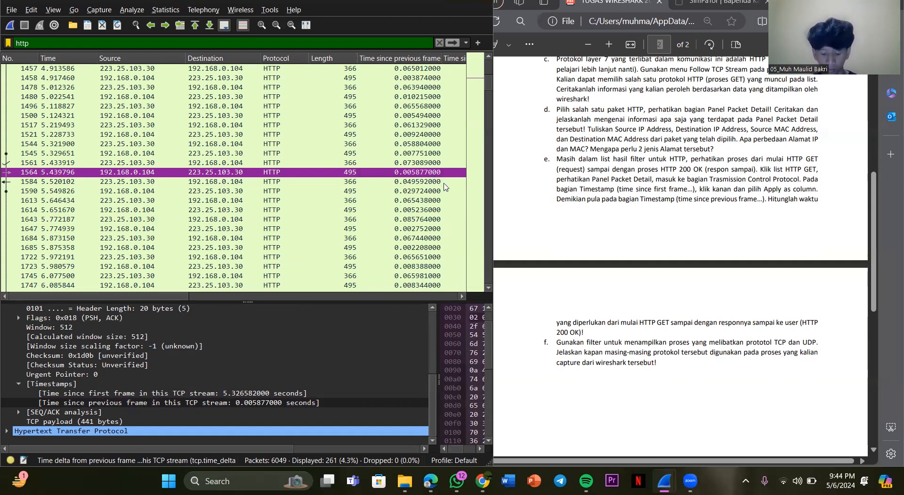
pyautogui.click(347, 182)
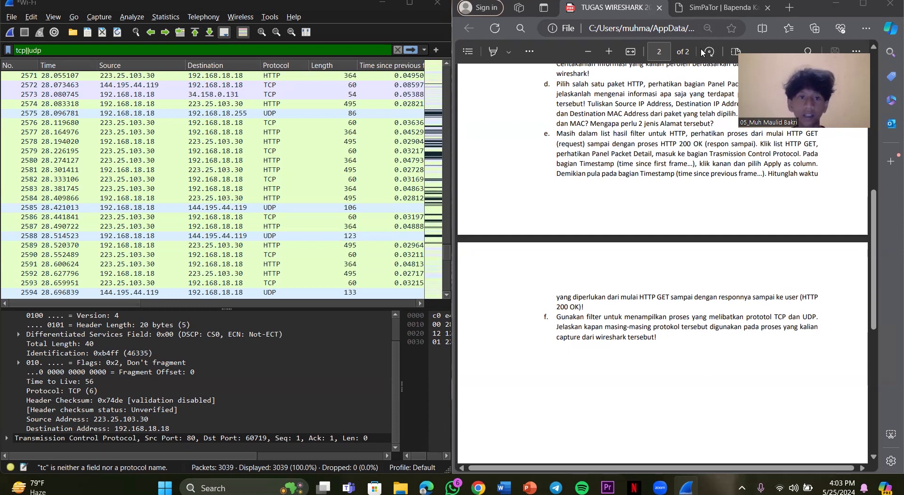
# Enter tcp||udp as the display filter to show both TCP and UDP packets
pyautogui.click(274, 52)
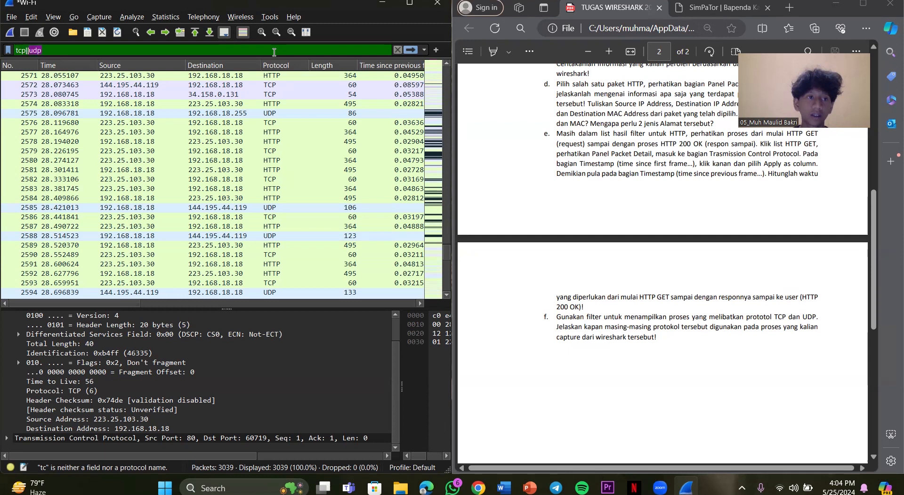
pyautogui.hotkey('ctrl', 'shift', 'Left')
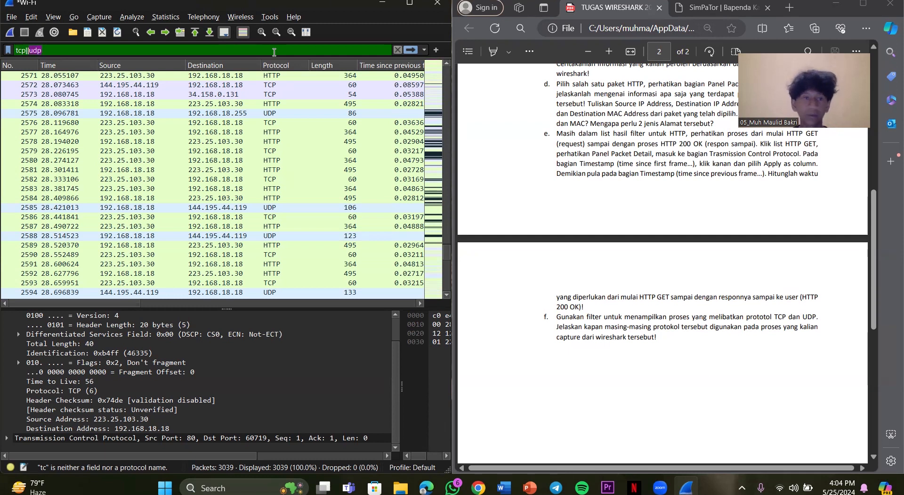
pyautogui.write('udp')
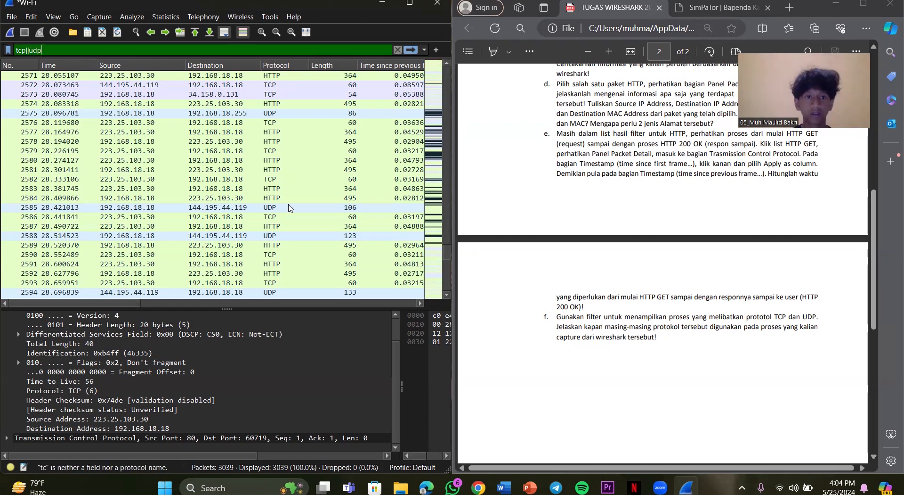